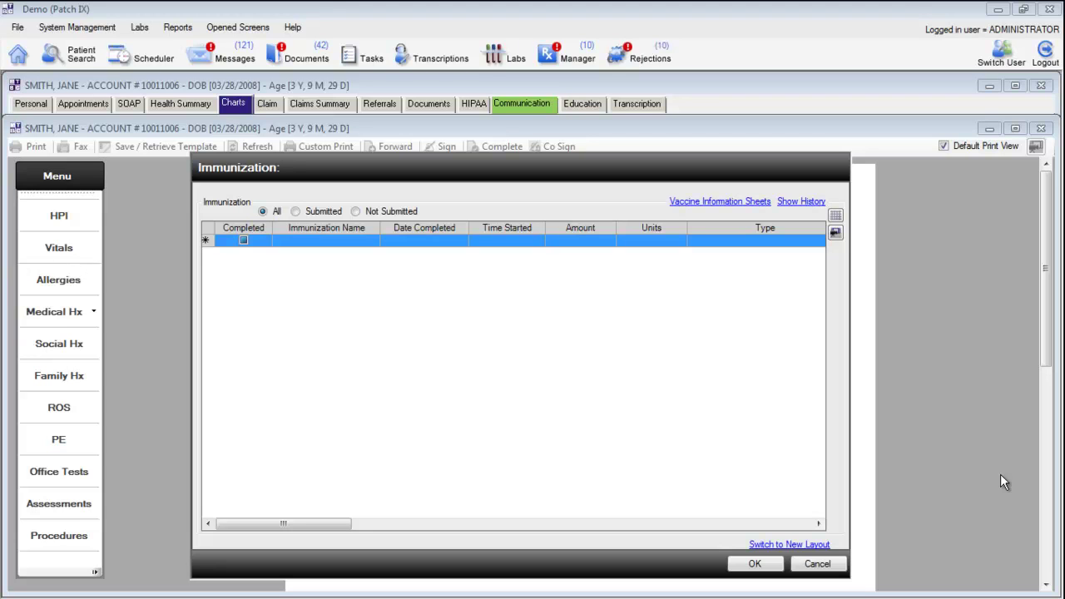
- Switch to the new schedule layout and scroll the age columns from Birth to 4-6 Years and back
click(771, 547)
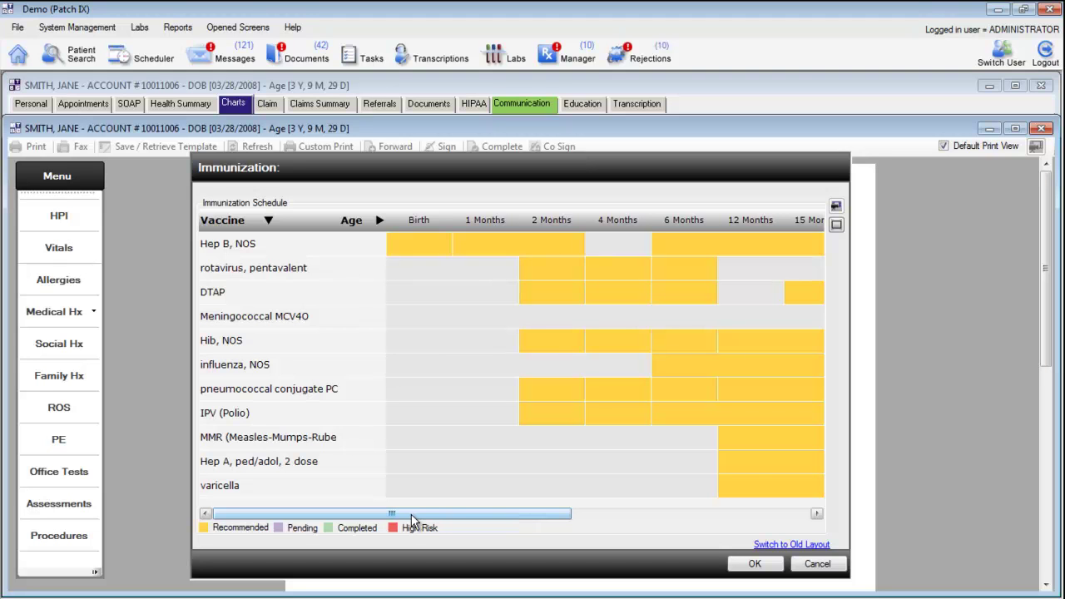
drag(411, 517, 676, 512)
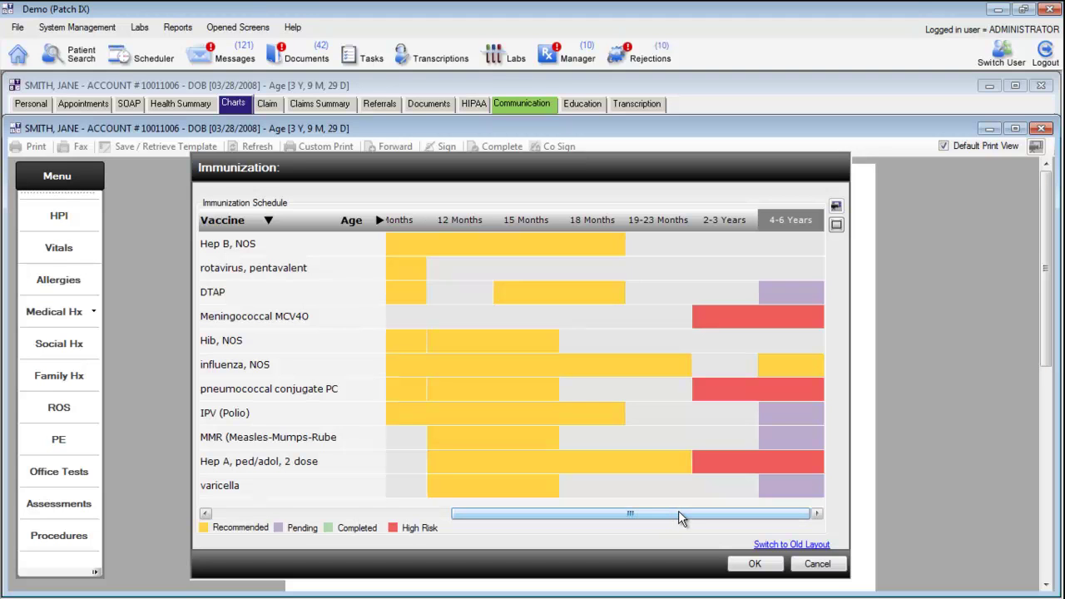
drag(661, 514, 415, 525)
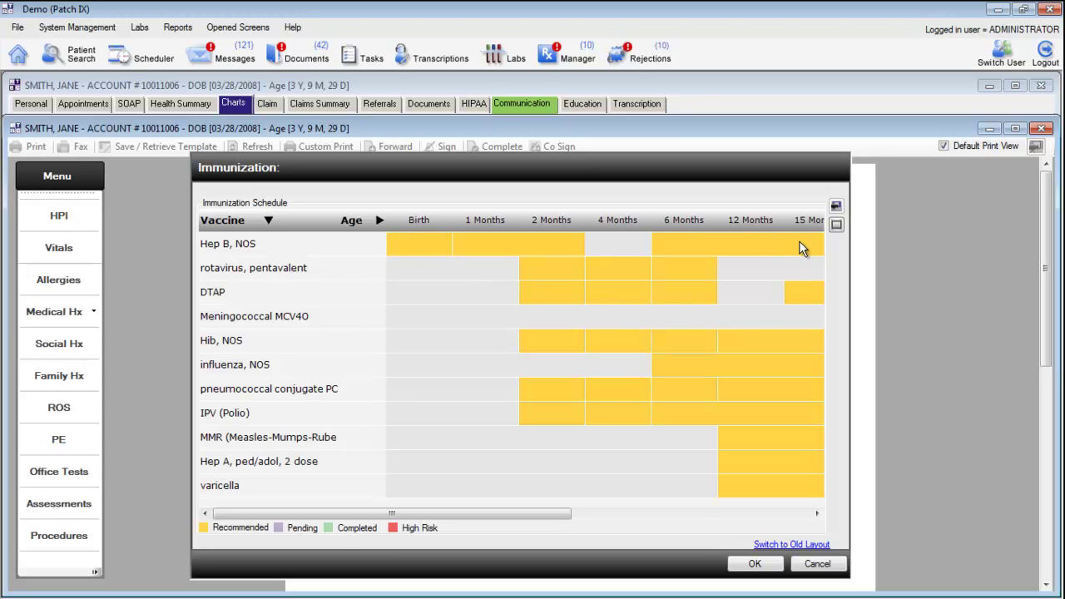
- Mark the Hep B dose completed, then pop out the immunization schedule and close it
double_click(677, 243)
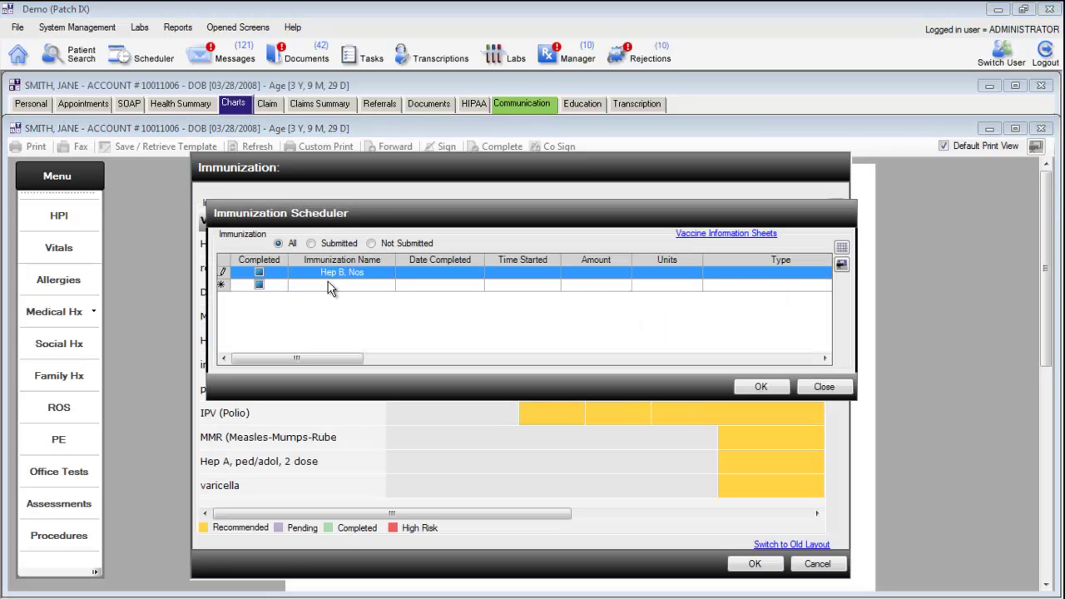
click(259, 272)
click(804, 387)
click(836, 225)
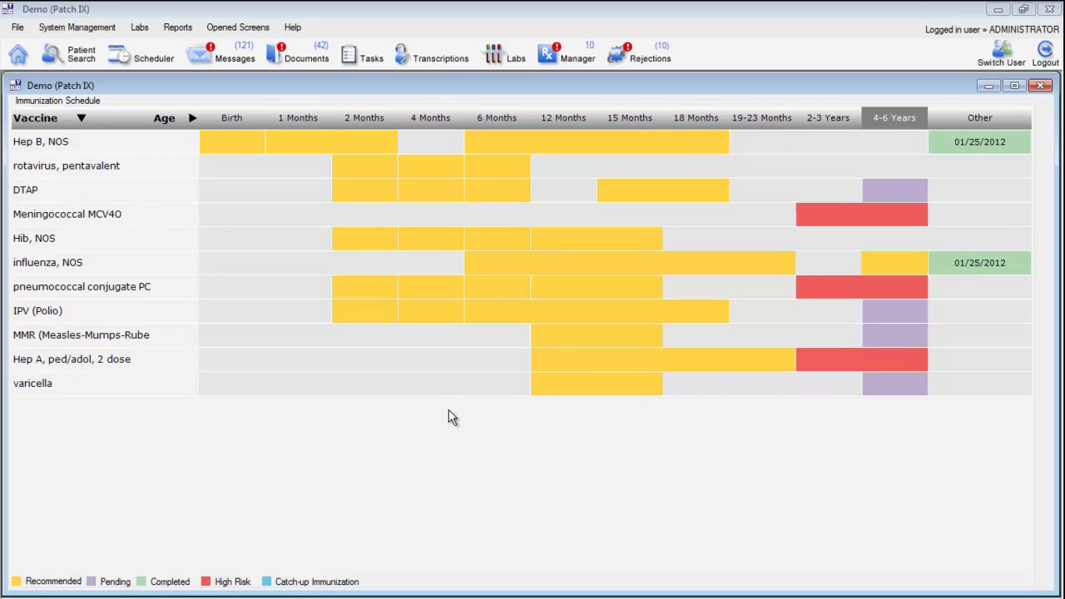
key(alt+F4)
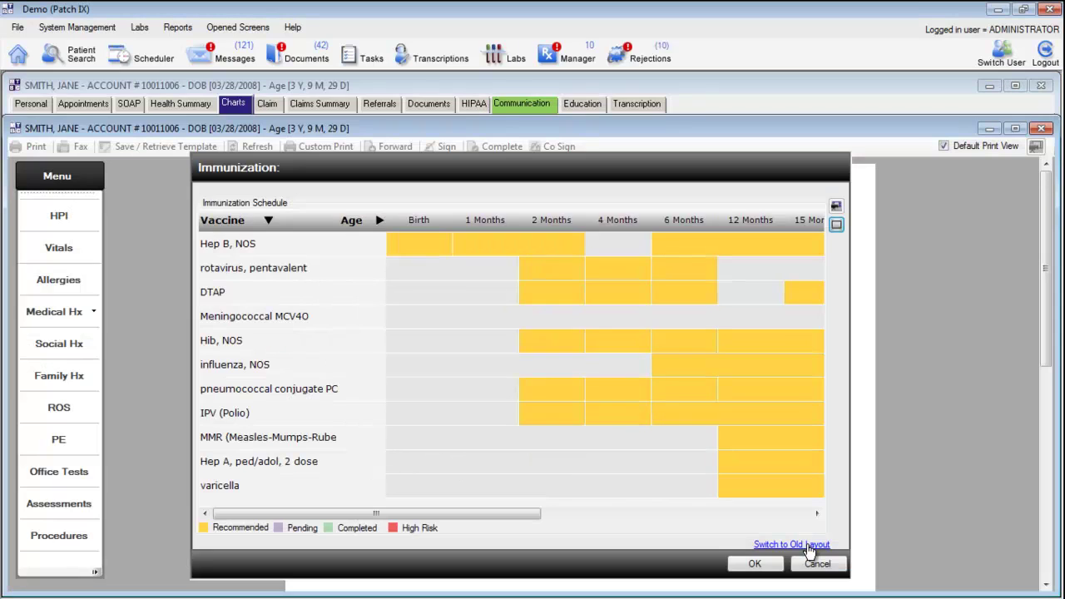
- Return to the old list layout and add Hepatitis B as a new immunization row
click(806, 545)
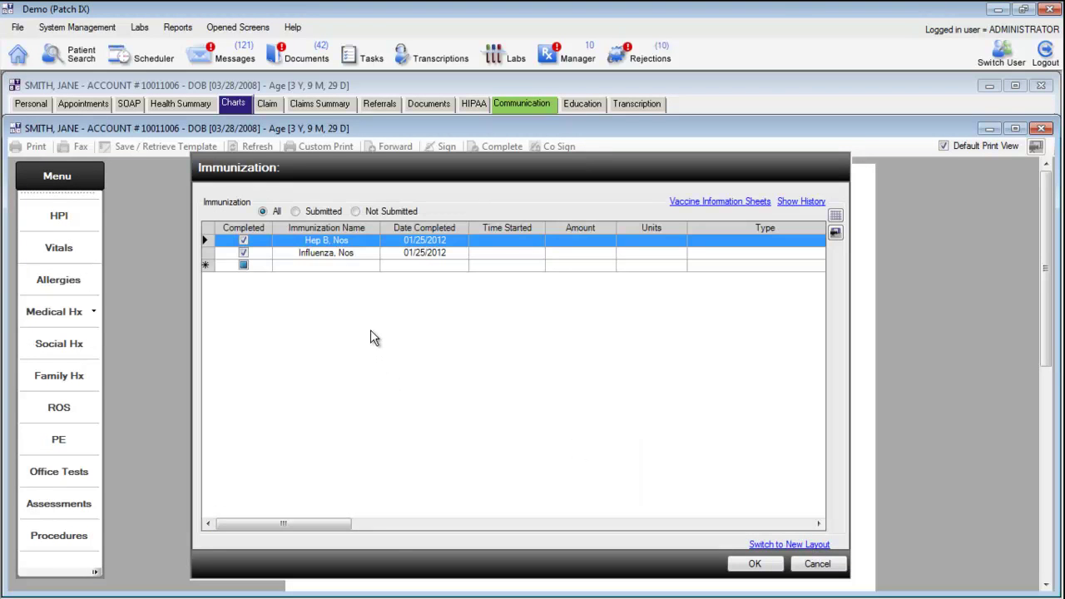
click(378, 267)
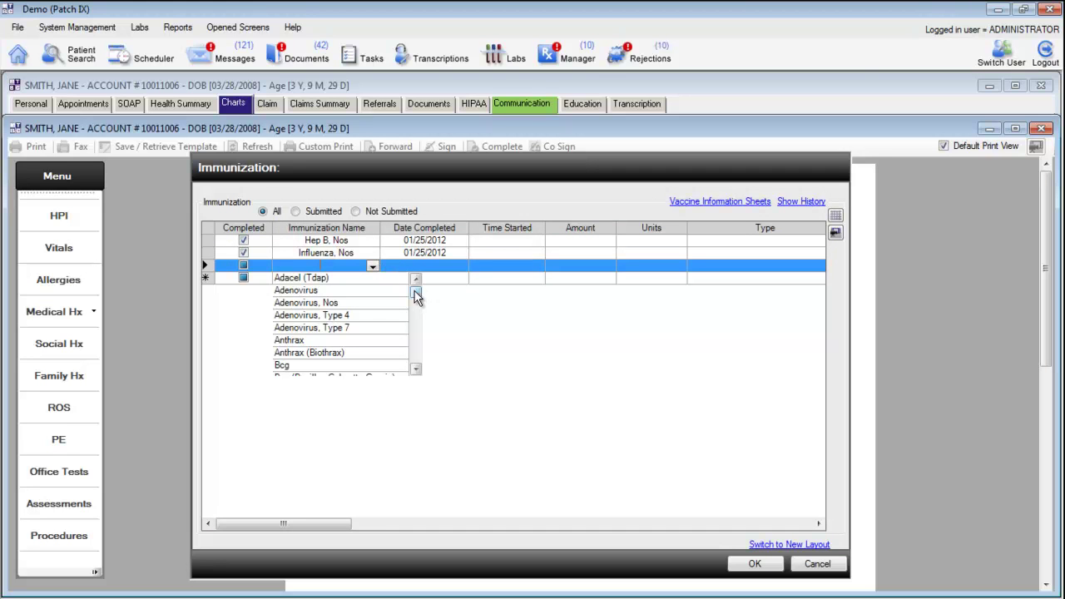
mouse_move(418, 291)
mouse_down()
mouse_move(416, 339)
mouse_move(416, 311)
mouse_up()
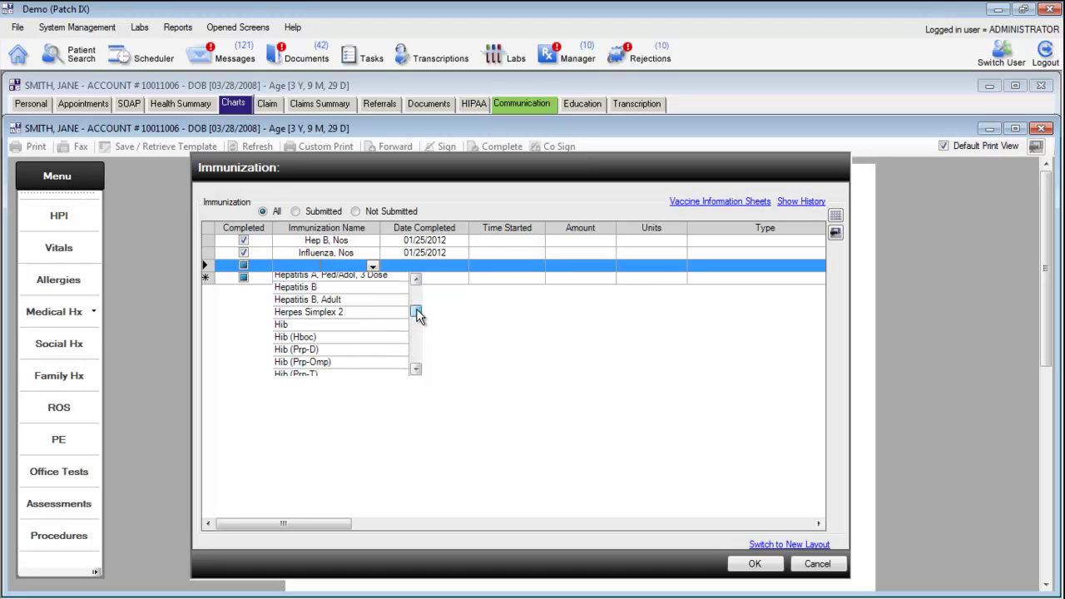
click(353, 288)
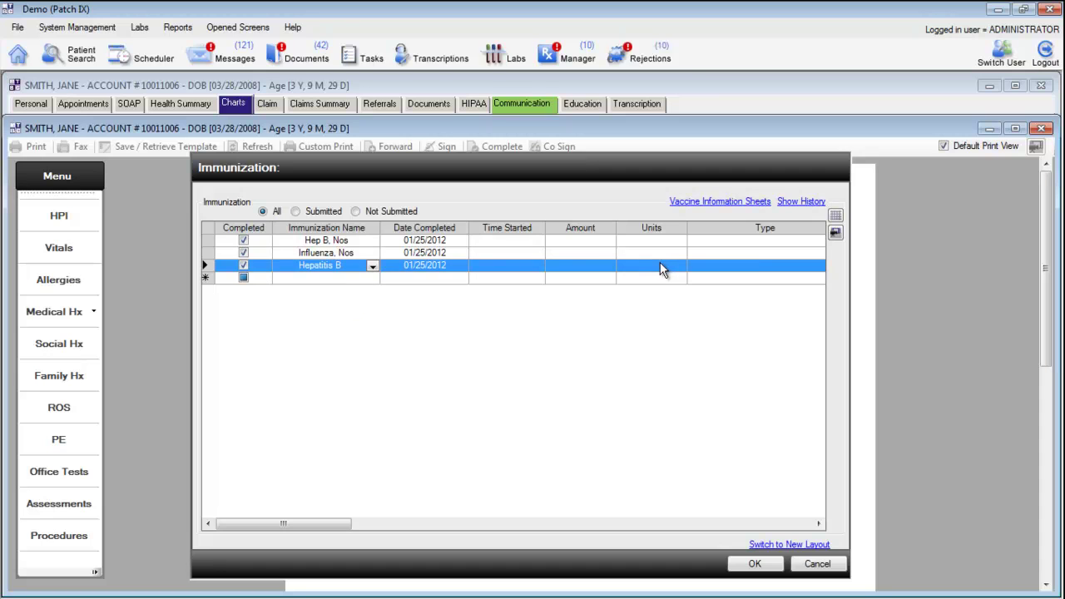
click(802, 267)
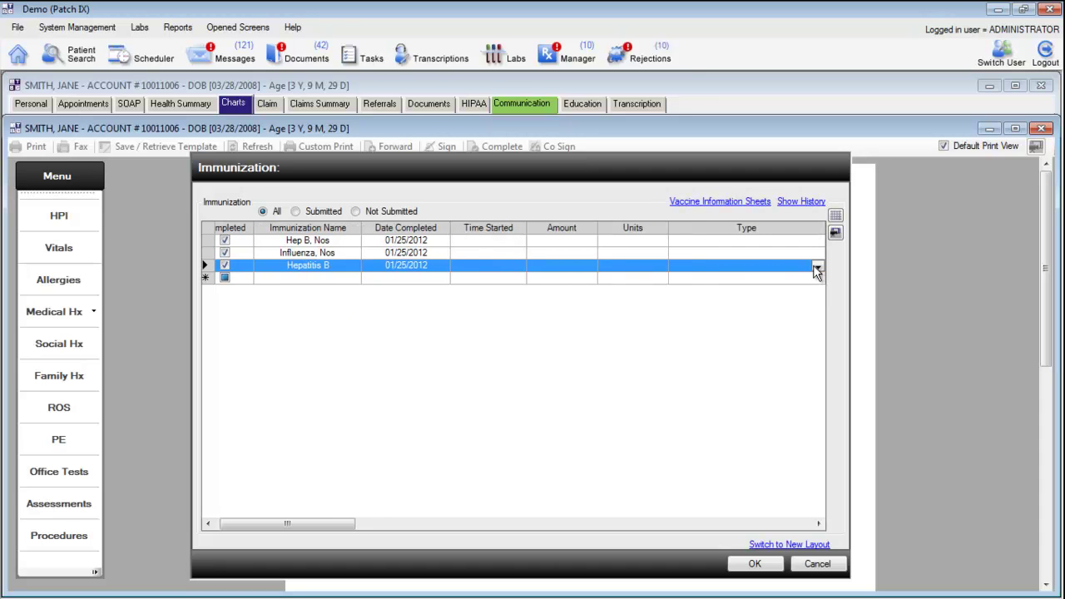
click(815, 267)
click(816, 267)
drag(256, 526, 348, 524)
click(555, 266)
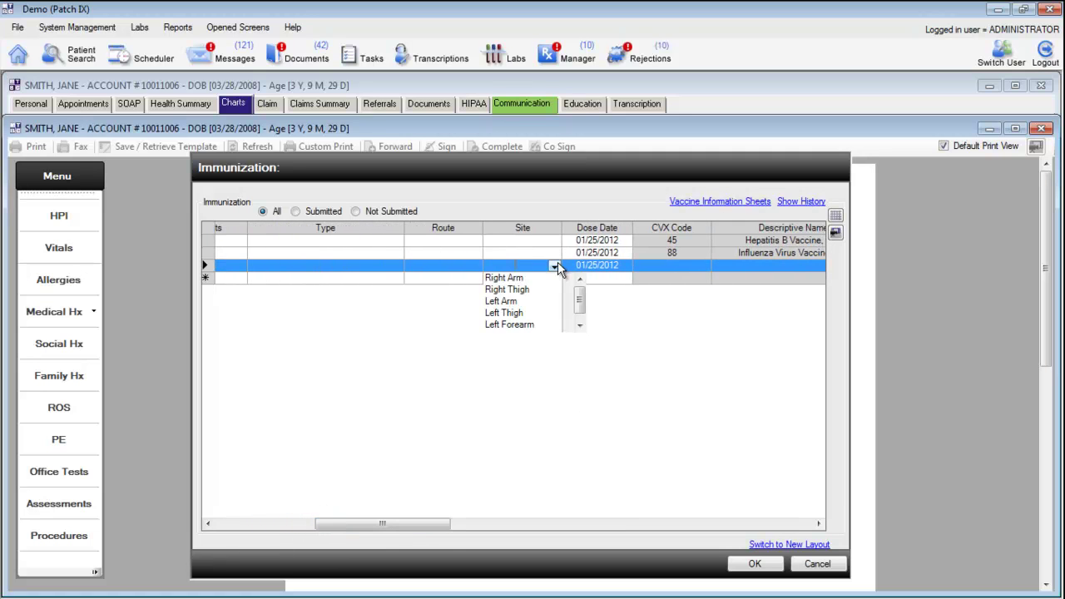
click(555, 266)
drag(425, 526, 583, 527)
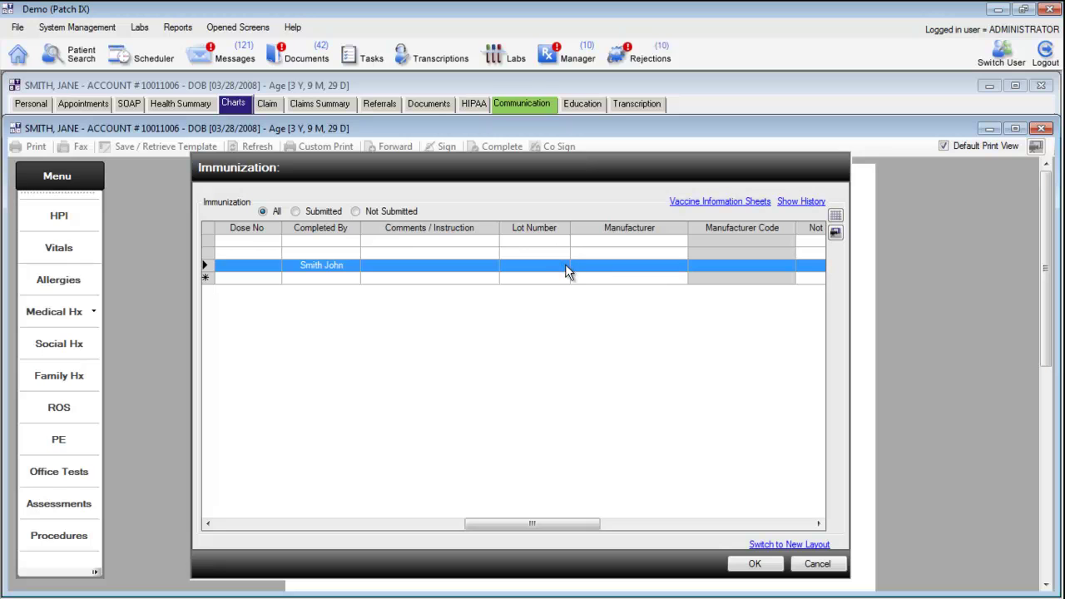
click(564, 265)
- Open the CDC Vaccine Information Statements, scroll through them, then close Internet Explorer
click(720, 202)
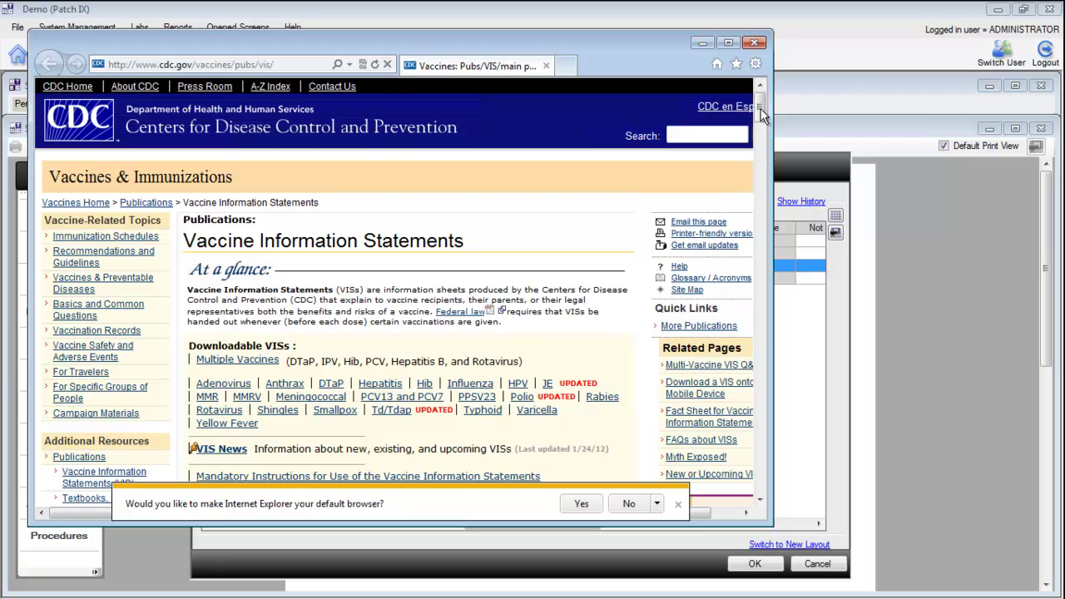
scroll(596, 331, down, 3)
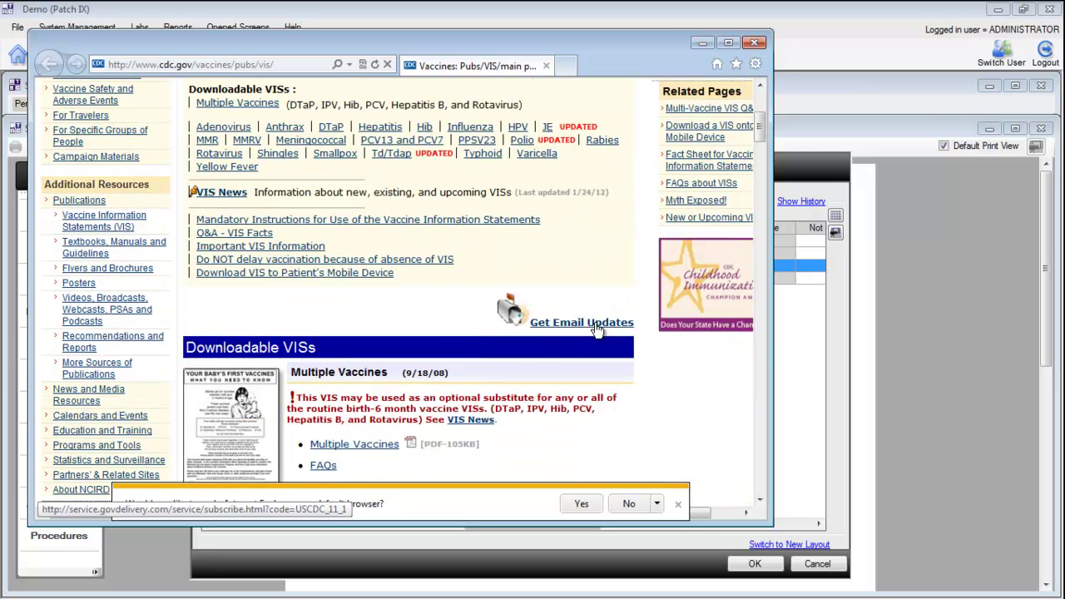
scroll(595, 329, down, 7)
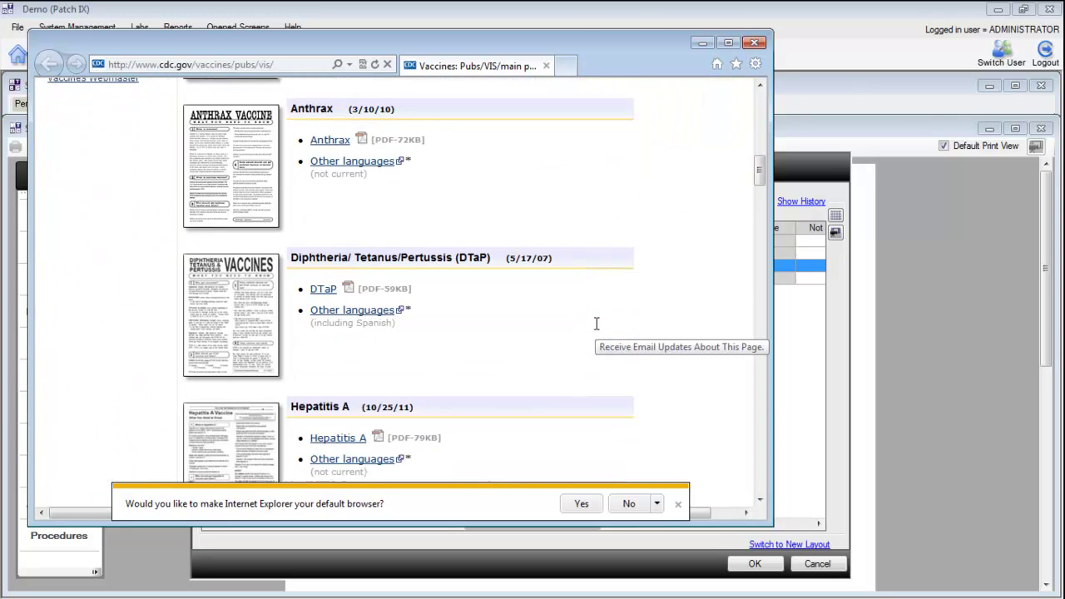
scroll(596, 324, down, 3)
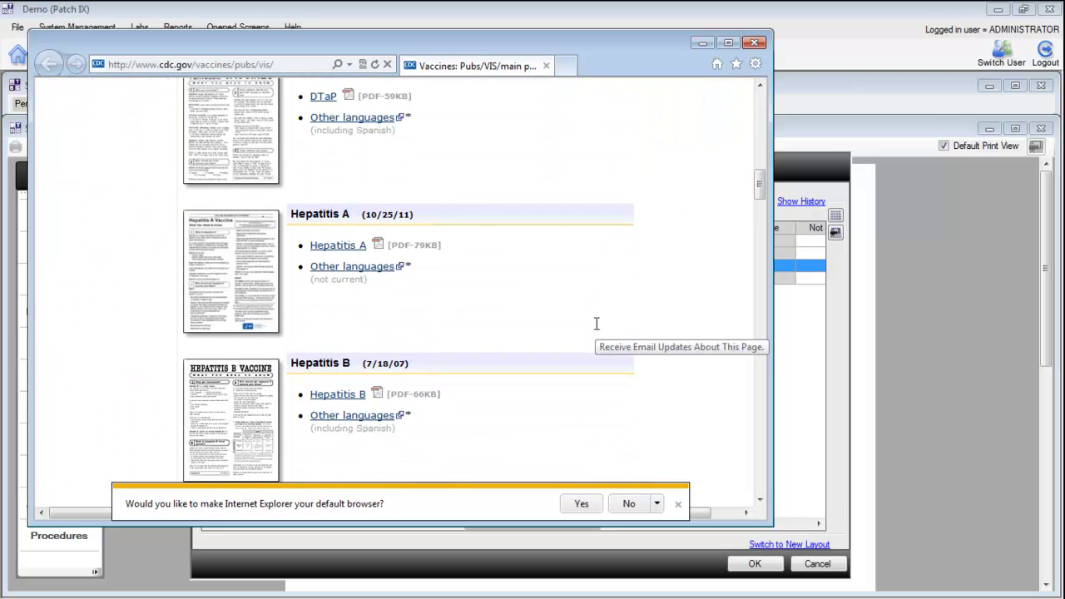
click(754, 43)
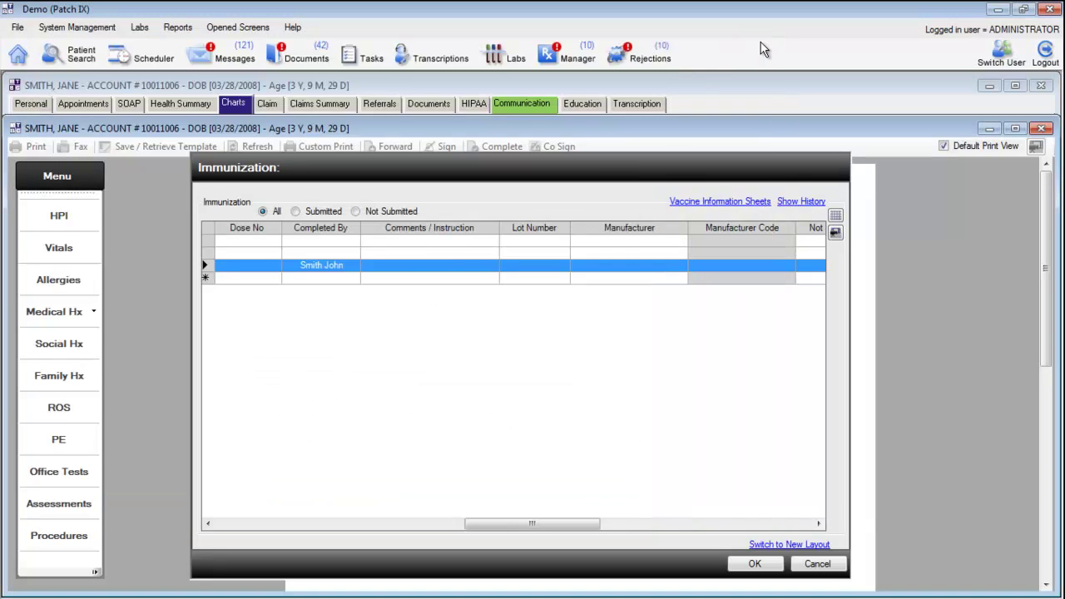
- Tick the Information Sheet checkbox on the Influenza, Nos row, then scroll the grid back left
drag(505, 526, 675, 525)
drag(658, 240, 658, 253)
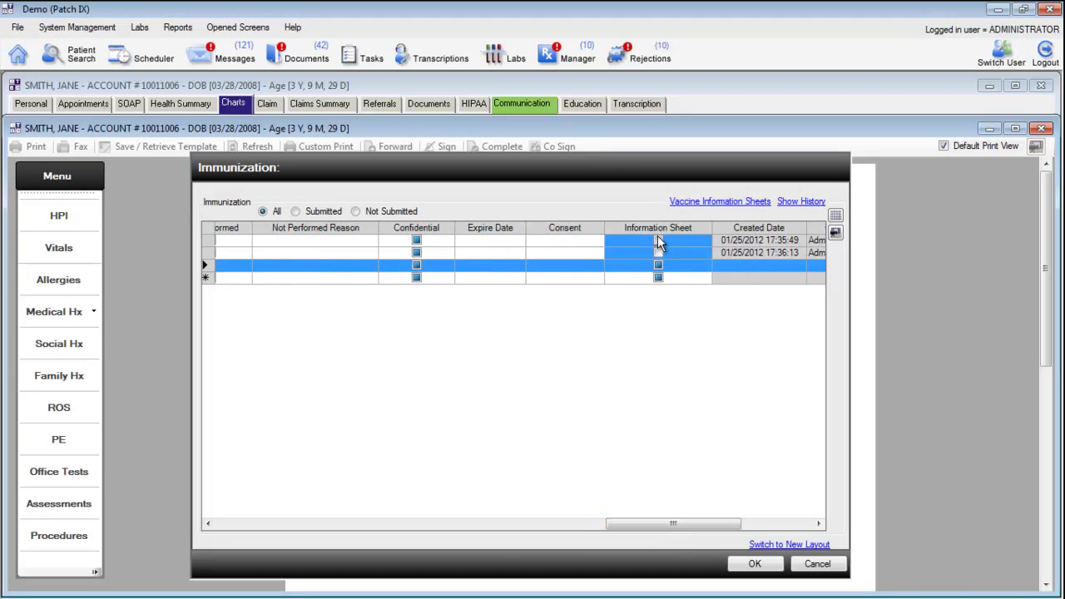
click(658, 253)
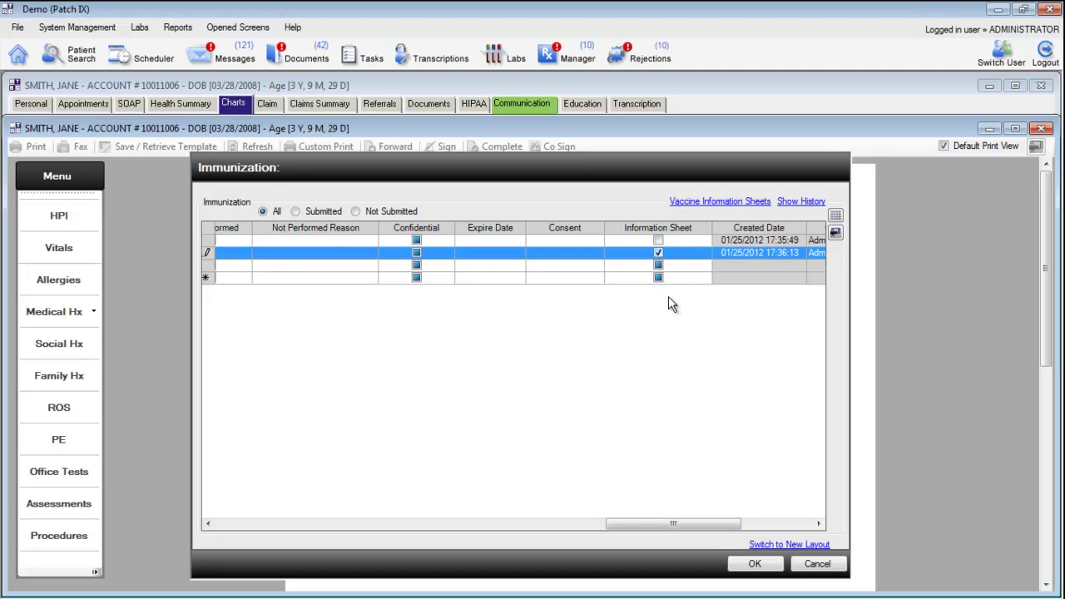
drag(682, 527, 642, 527)
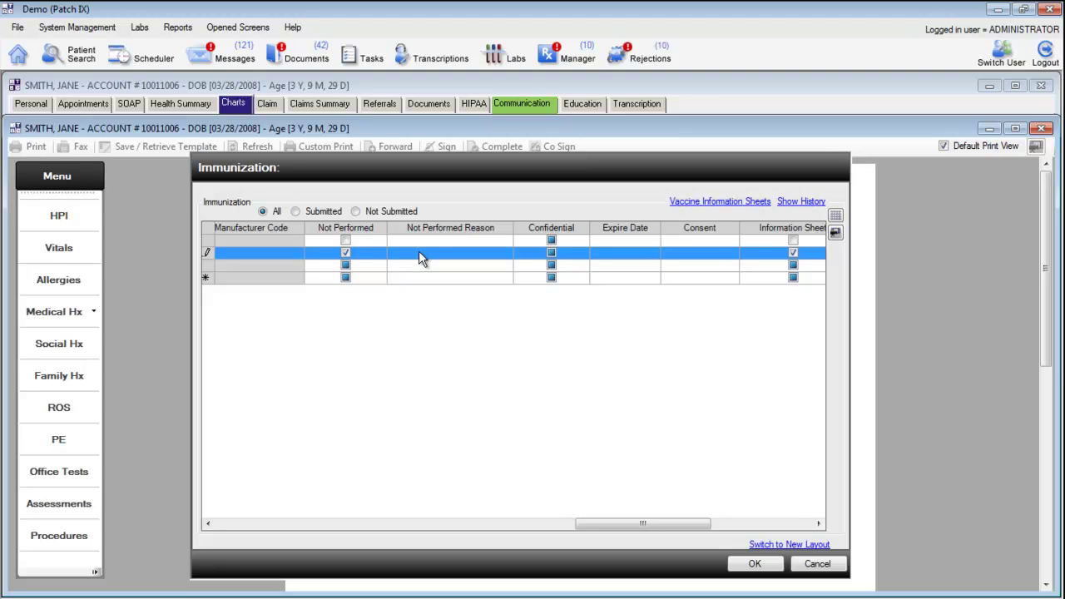
scroll(419, 258, left, 5)
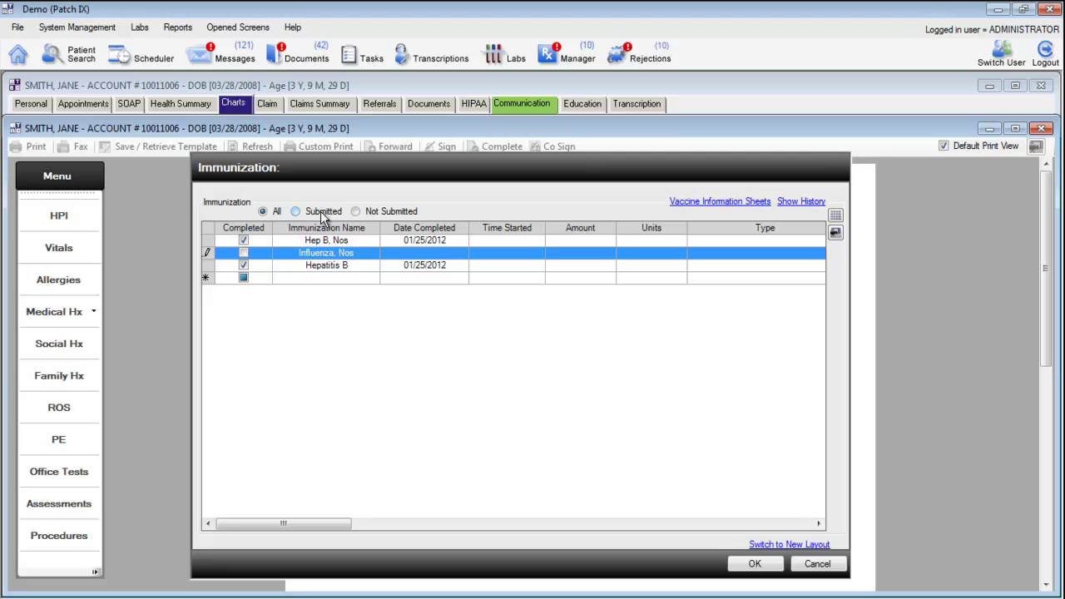
- Select the Hep B, Nos record and filter the list to Submitted, then Not Submitted
click(279, 213)
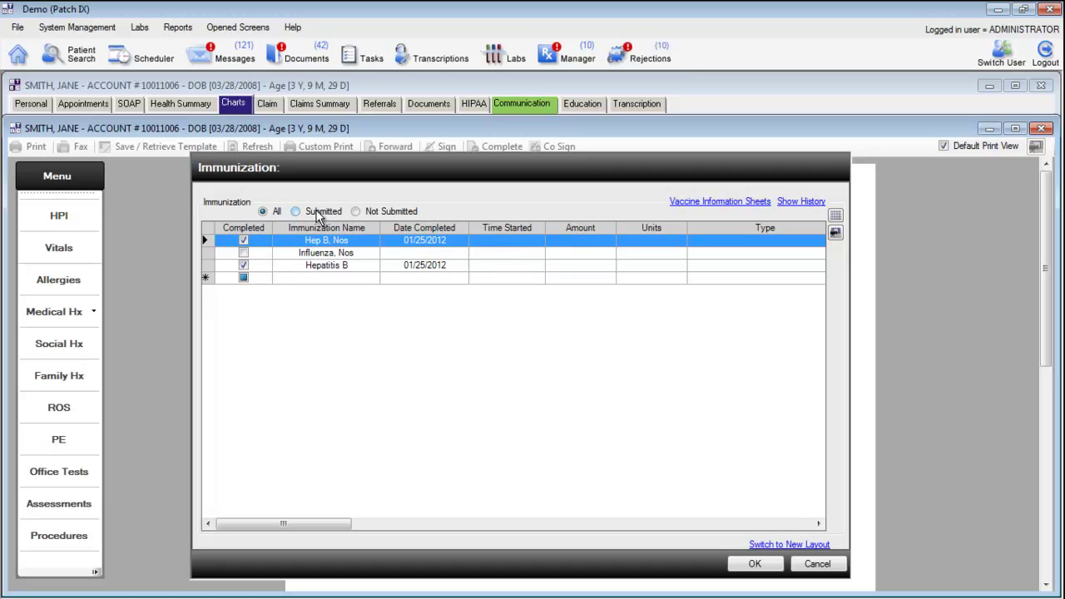
click(319, 213)
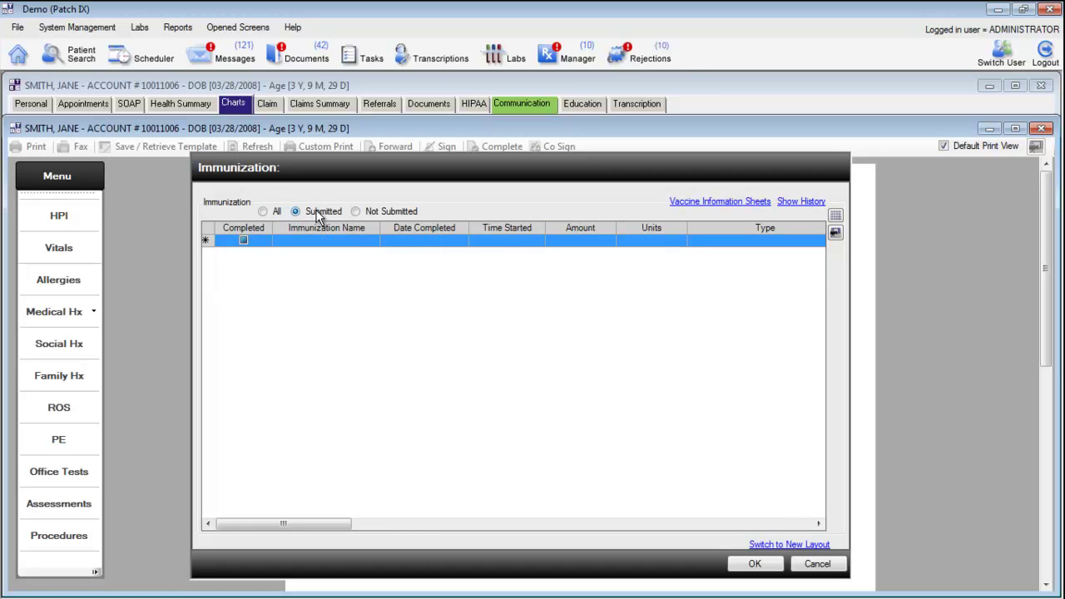
click(379, 216)
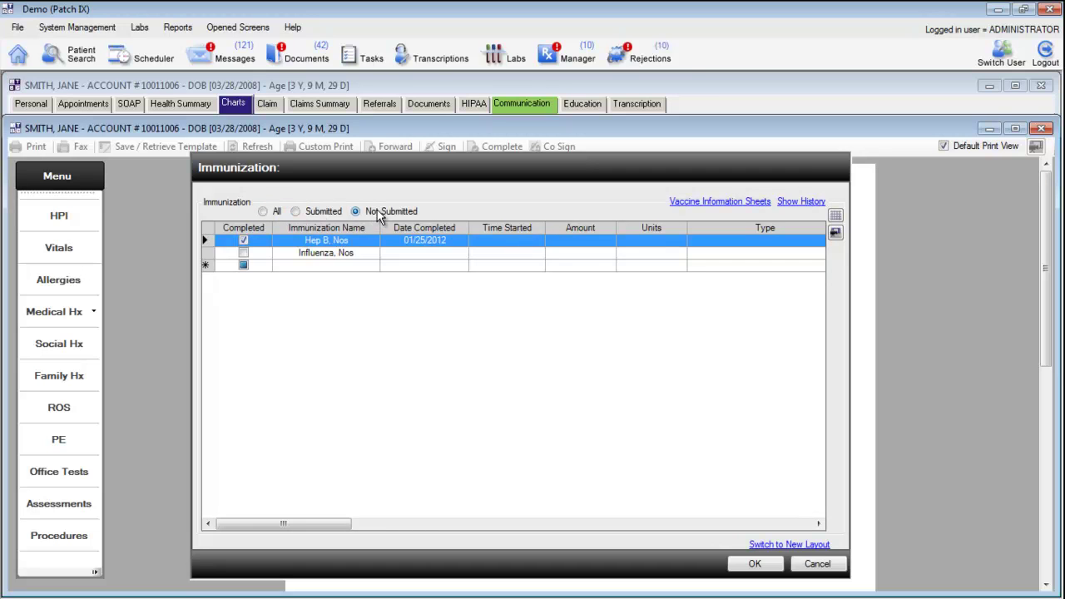
- Open the Format Grid settings in edit mode and select the Lot Number column
click(835, 217)
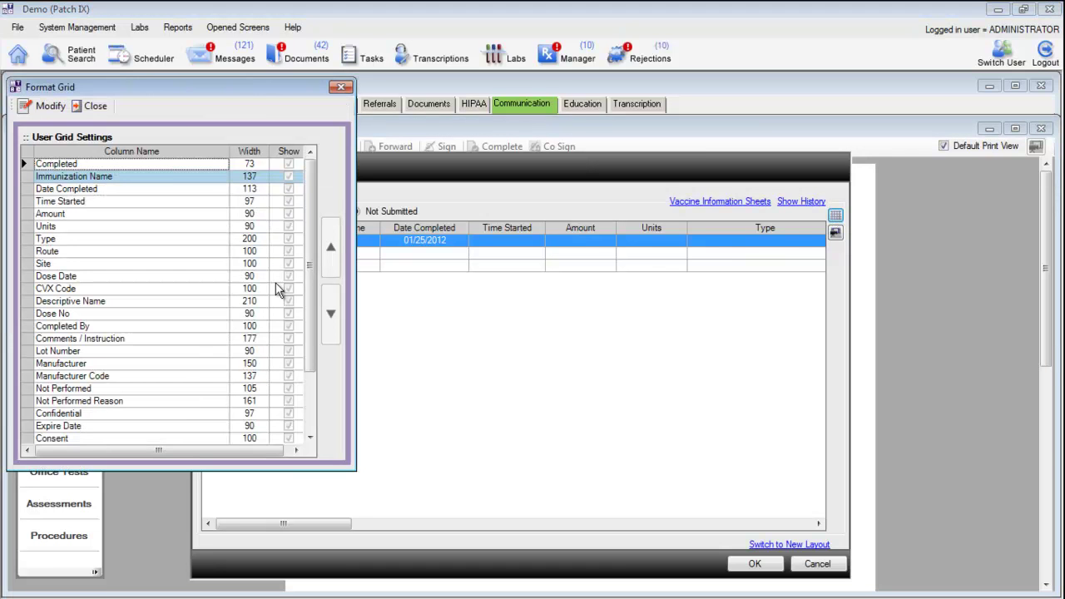
mouse_move(311, 230)
mouse_down()
mouse_move(312, 328)
mouse_move(313, 227)
mouse_up()
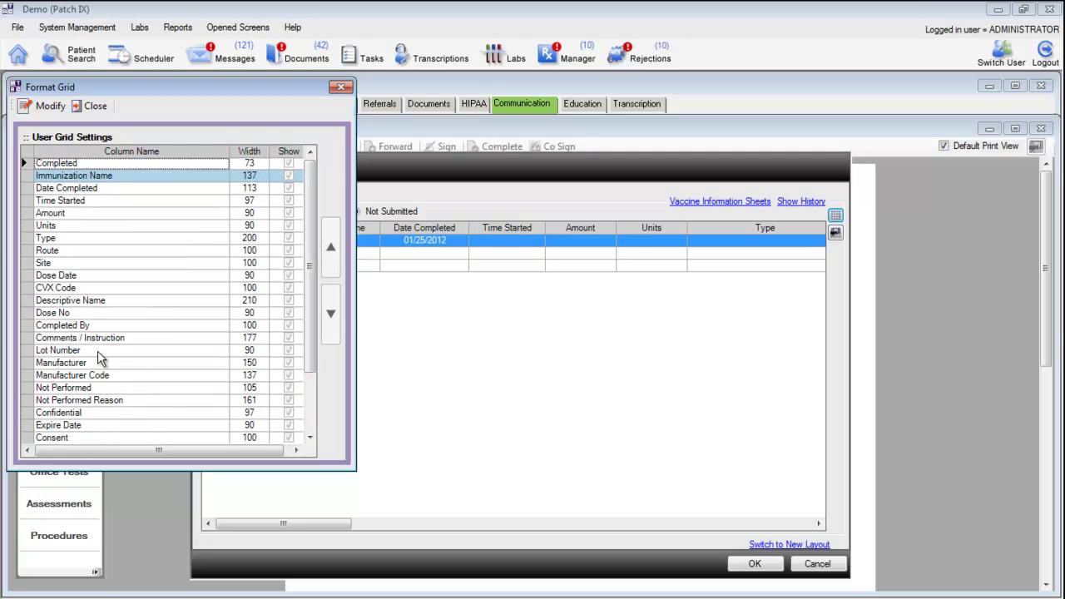
click(51, 106)
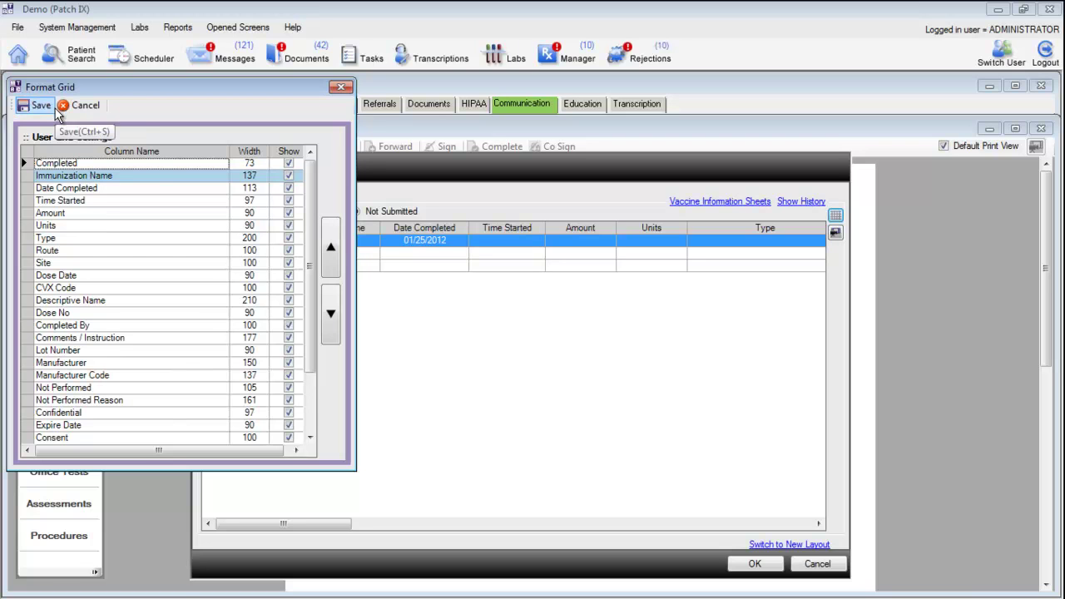
click(93, 354)
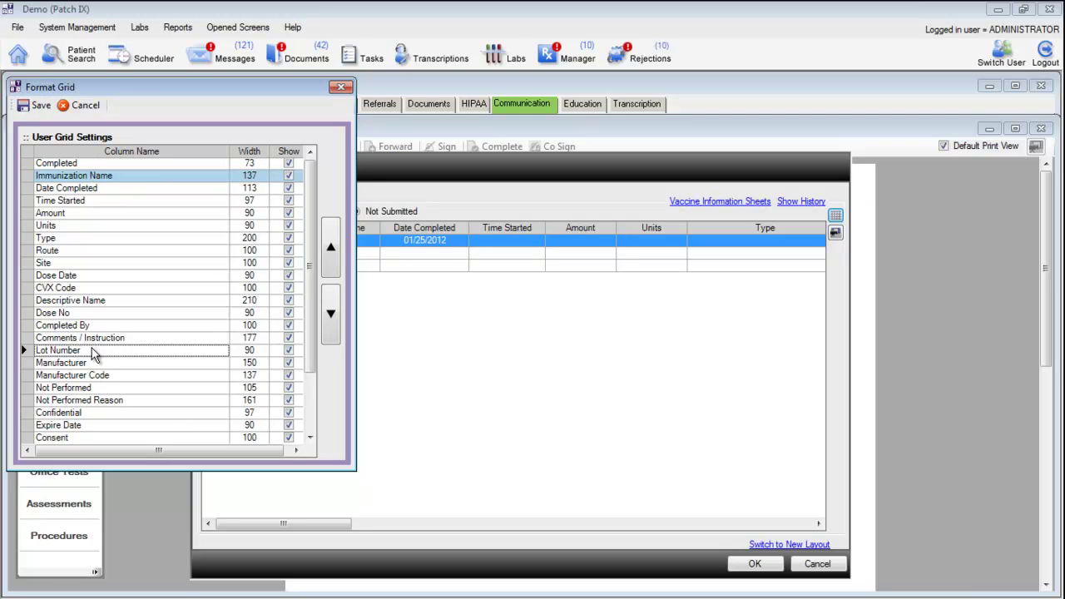
- Move Lot Number up until it sits just before Units, and save the column order
click(332, 245)
click(332, 244)
click(332, 245)
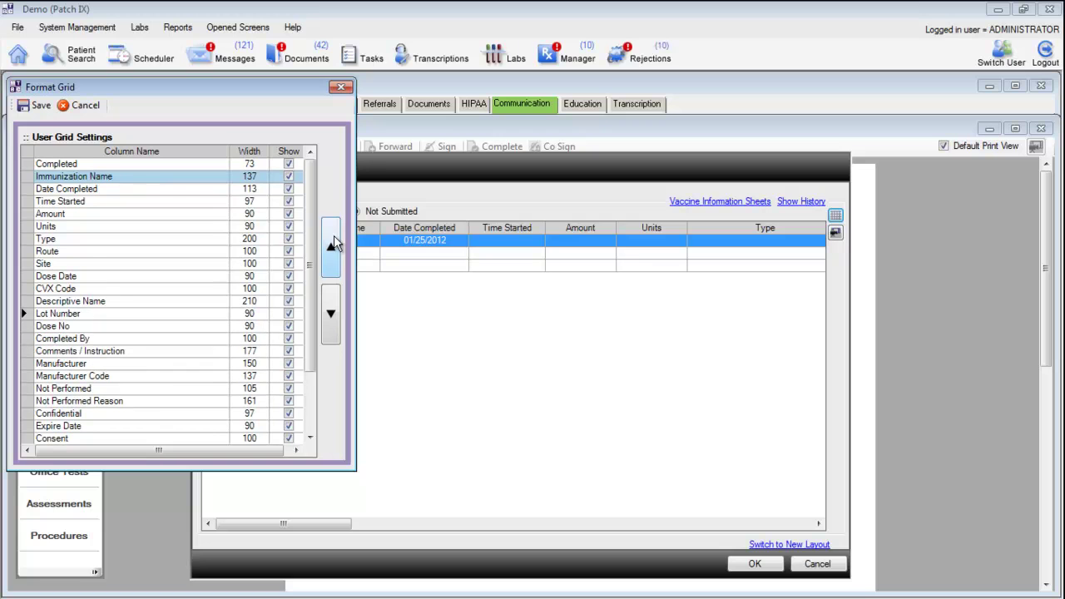
click(332, 245)
click(331, 244)
click(332, 245)
click(332, 245)
click(332, 245)
click(332, 244)
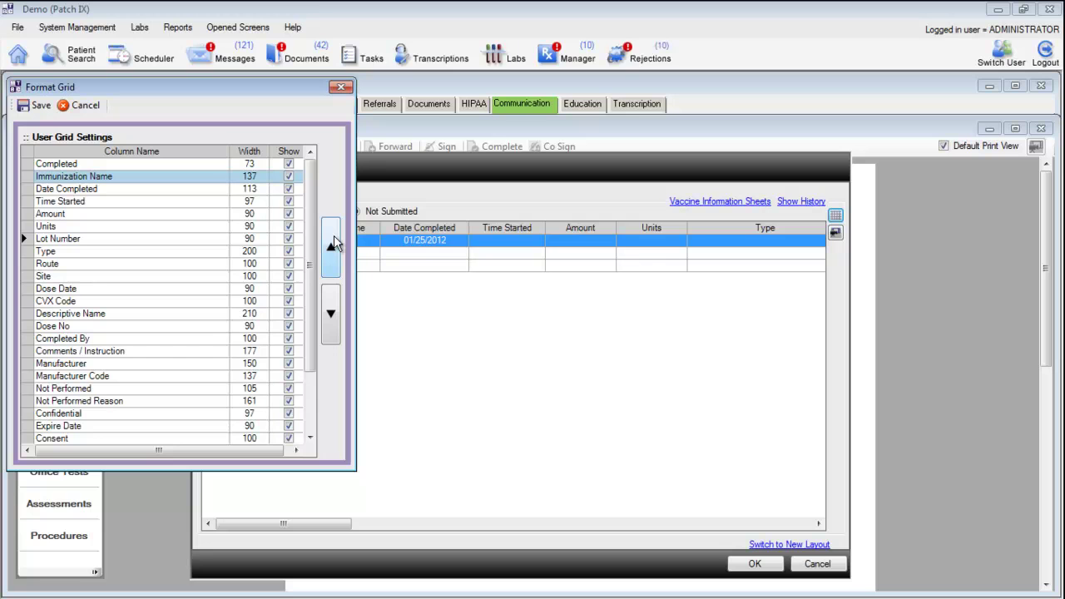
click(334, 237)
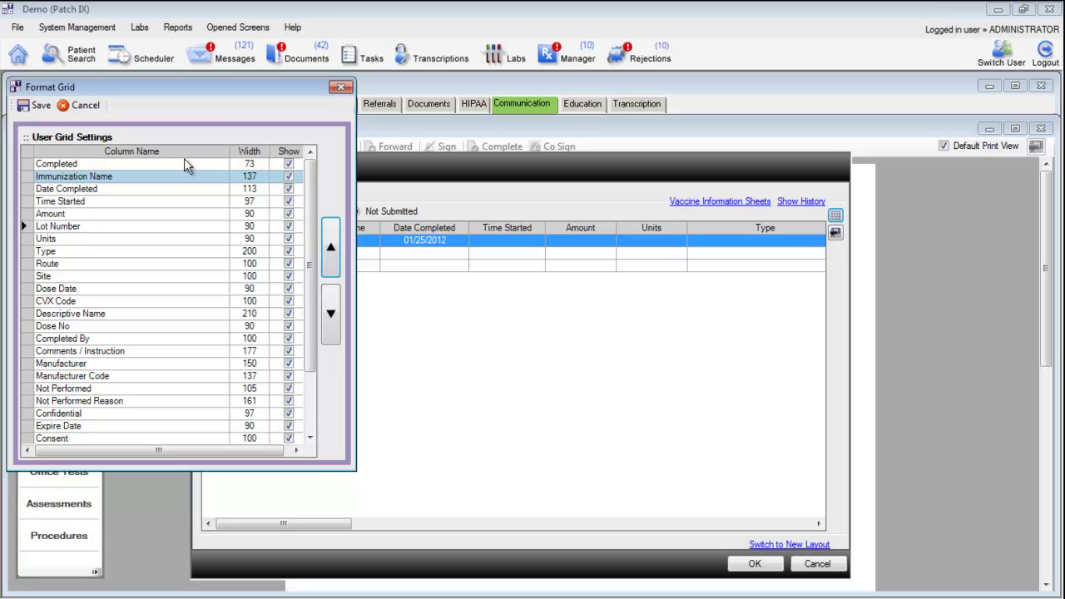
click(37, 106)
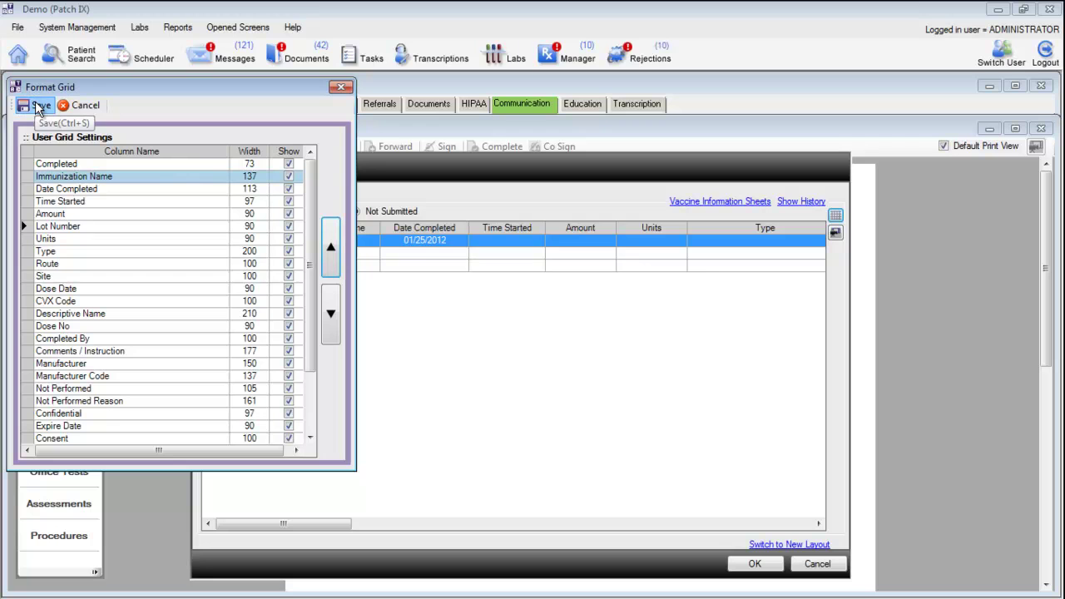
- Acknowledge the grid-format save notice and close the settings
click(657, 371)
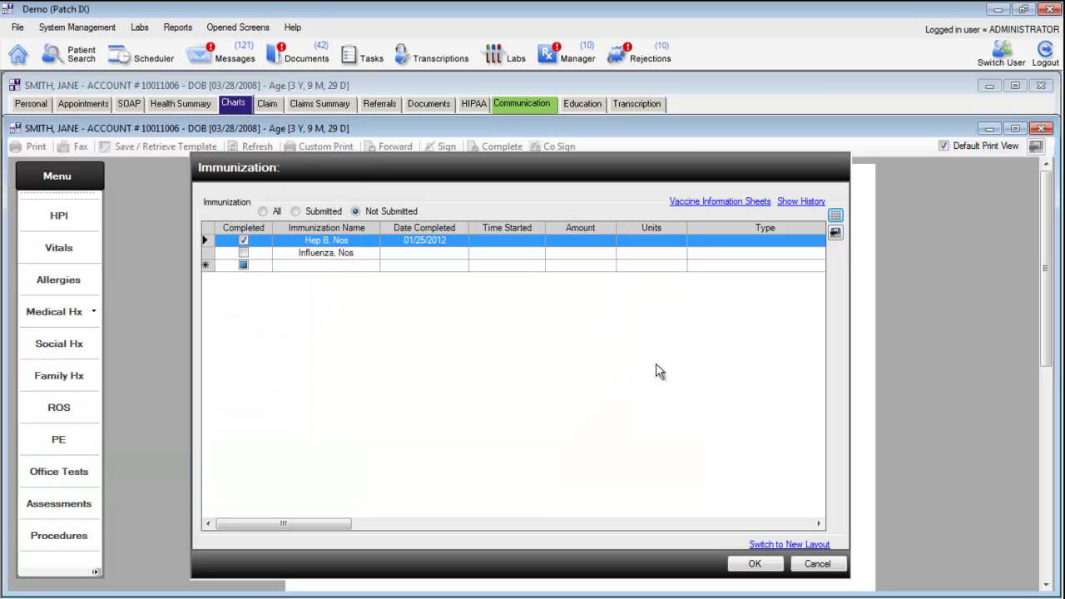